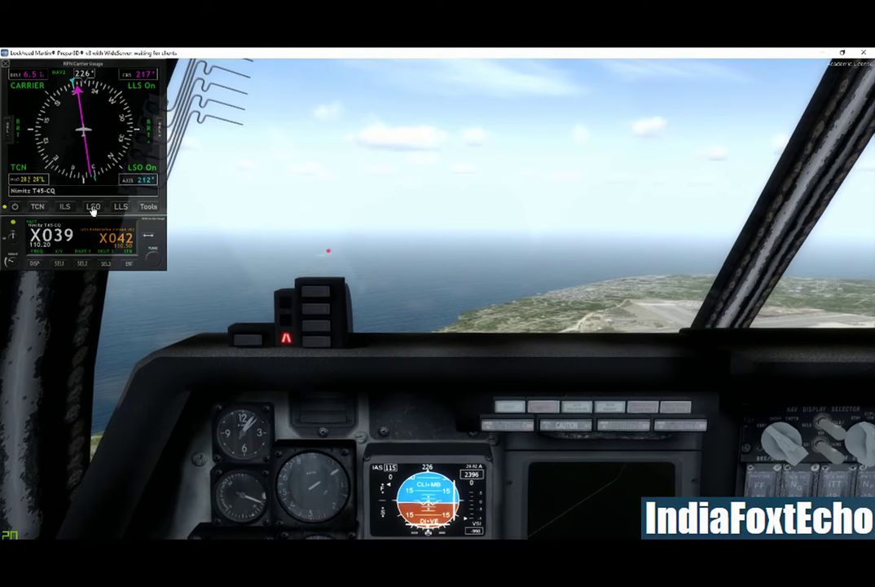
Switch the RFN Carrier Gauge from TCN to ILS mode, keeping it tuned to X039
click(66, 207)
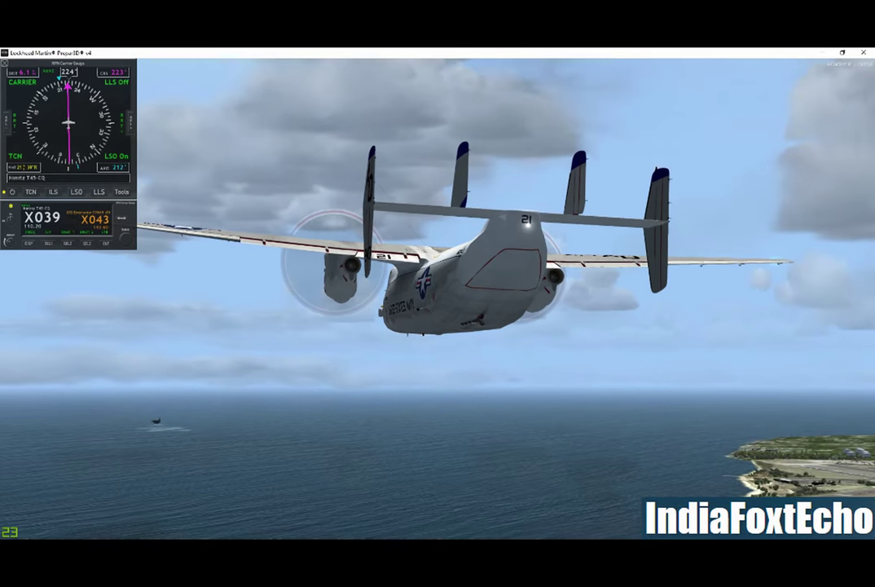
click(54, 193)
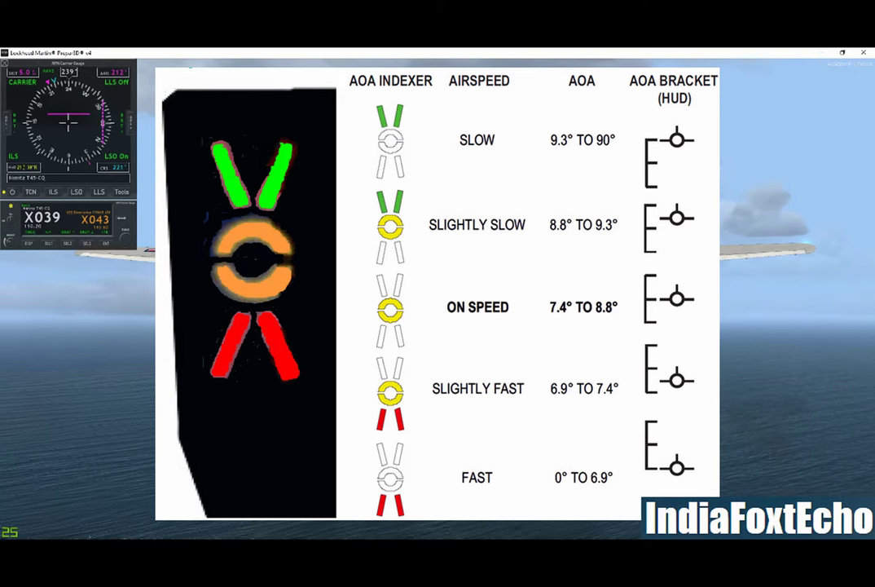
Lower the landing gear, check it from the outside spot view, then return to the cockpit
key(g)
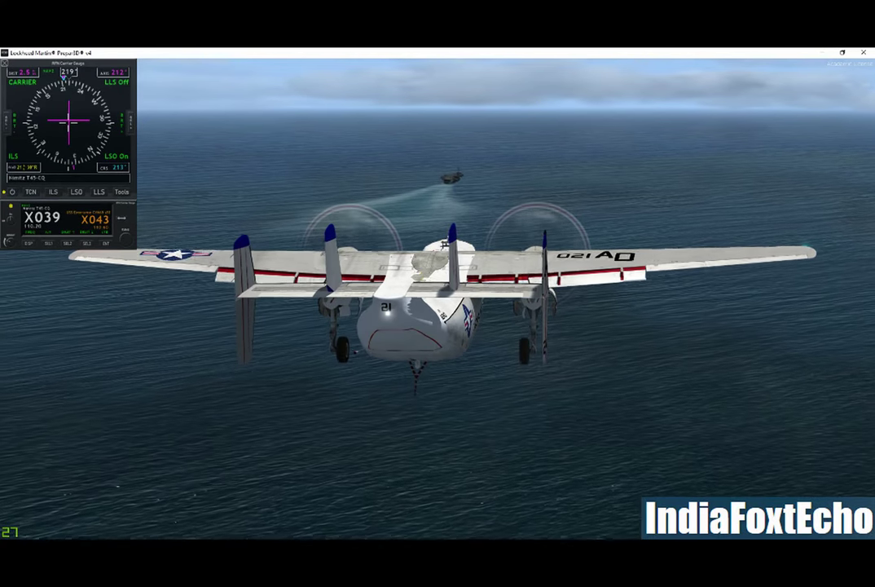
key(minus)
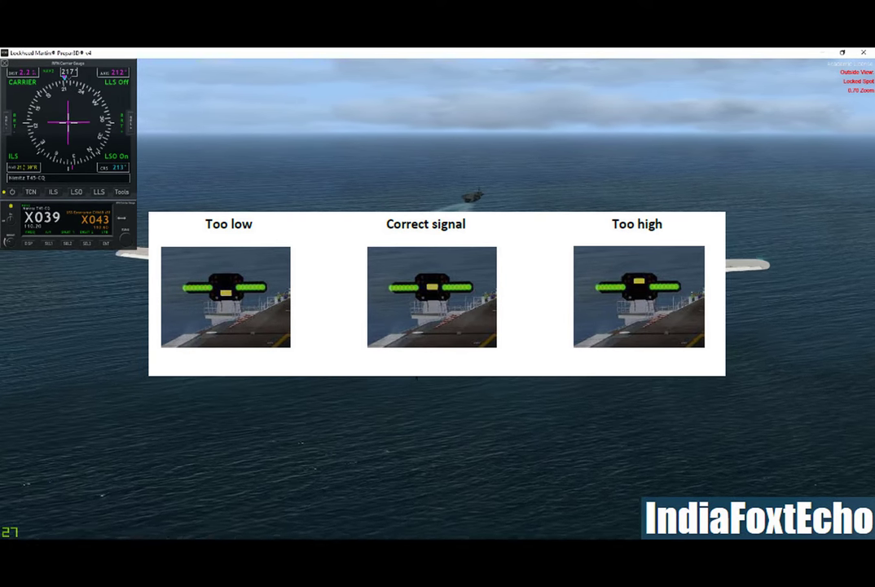
key(s)
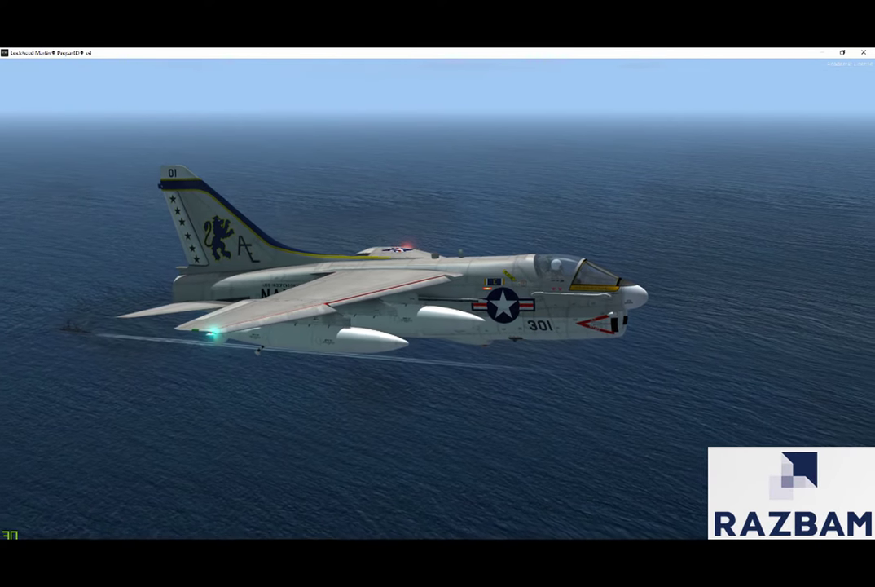
Show the carrier add-on calibration options, then return to the T-2 Buckeye's virtual cockpit view
key(ctrl+shift+c)
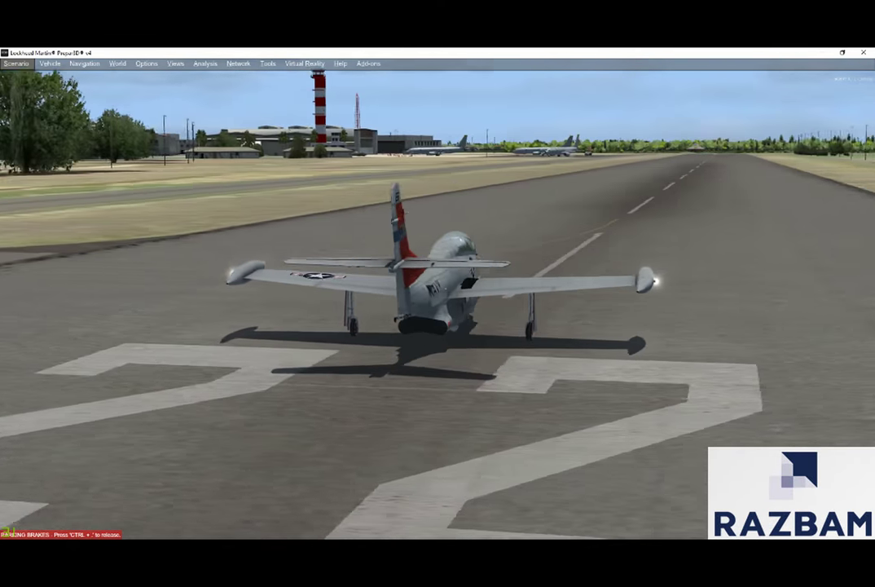
key(s)
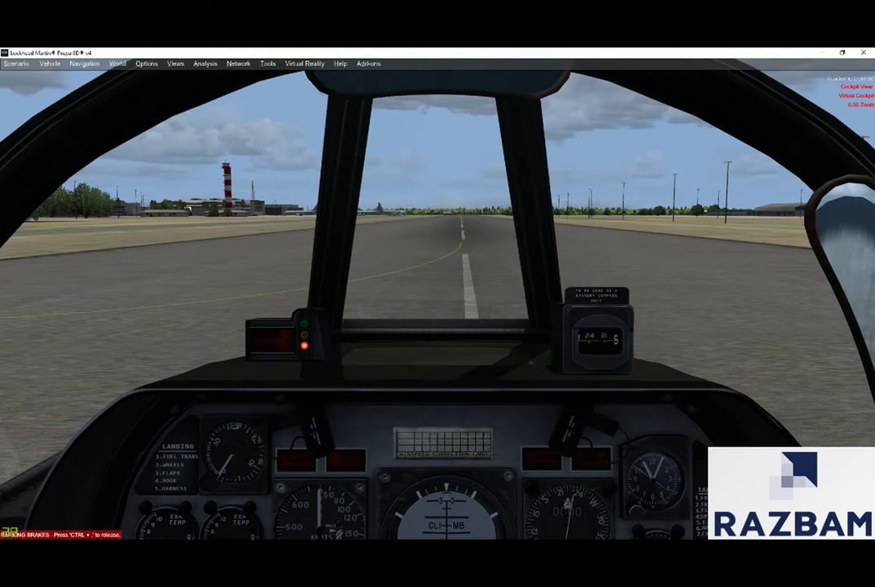
click(50, 63)
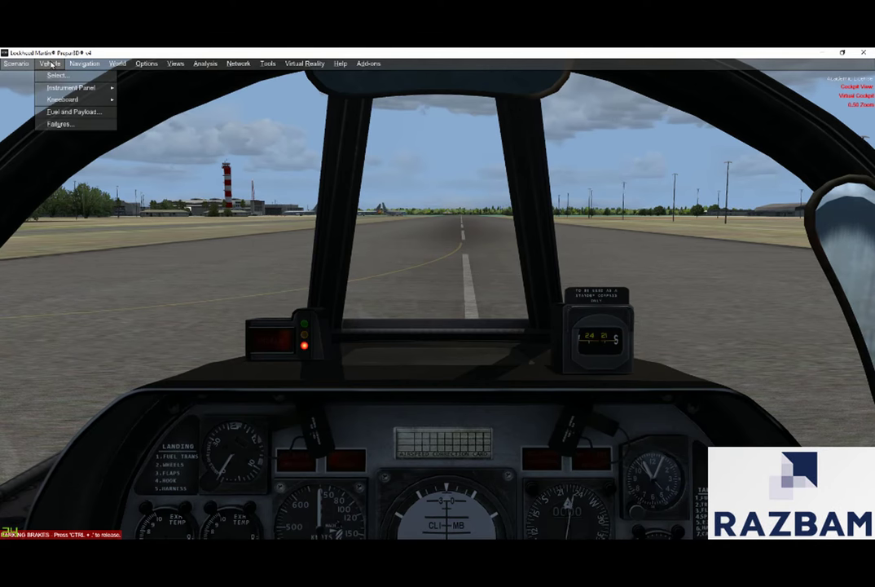
Set the Center, Left Tip and Right Tip fuel tanks to 50% in Fuel and Payload
click(70, 111)
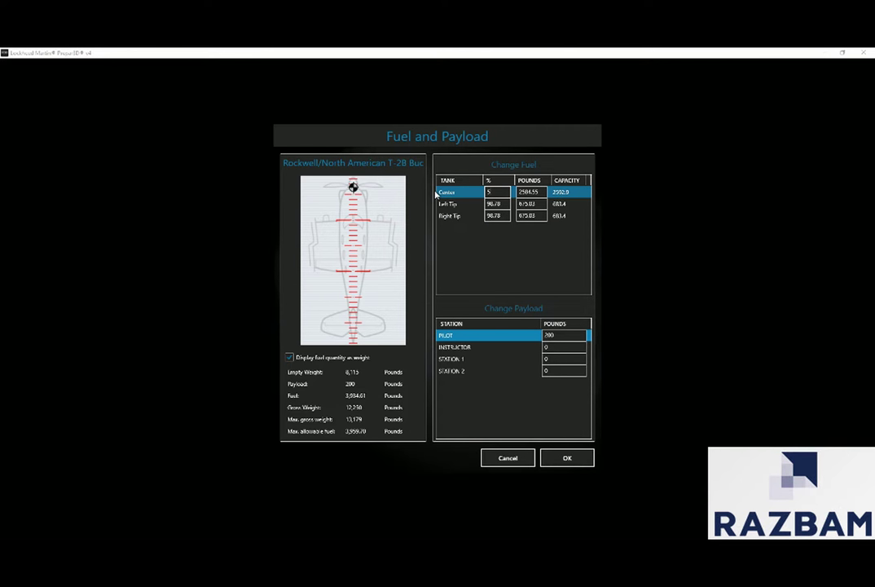
click(494, 204)
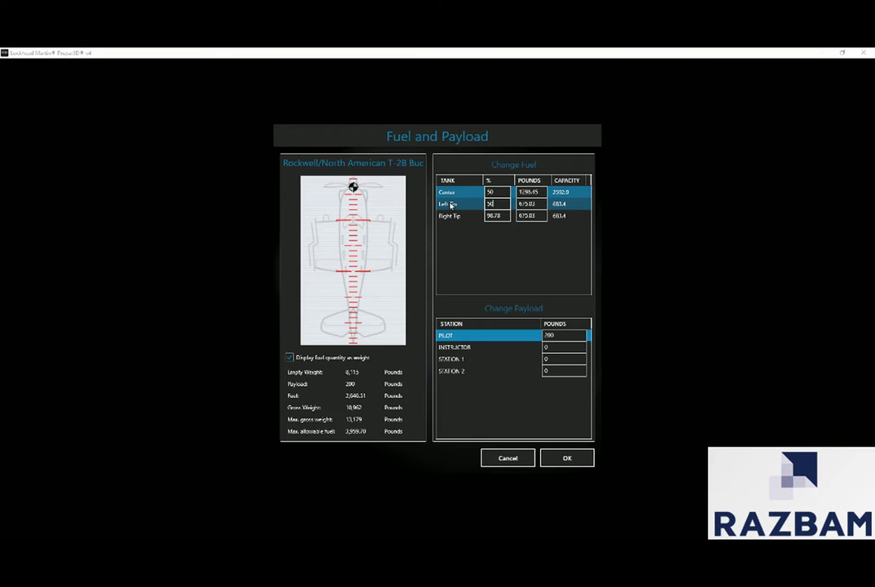
click(477, 217)
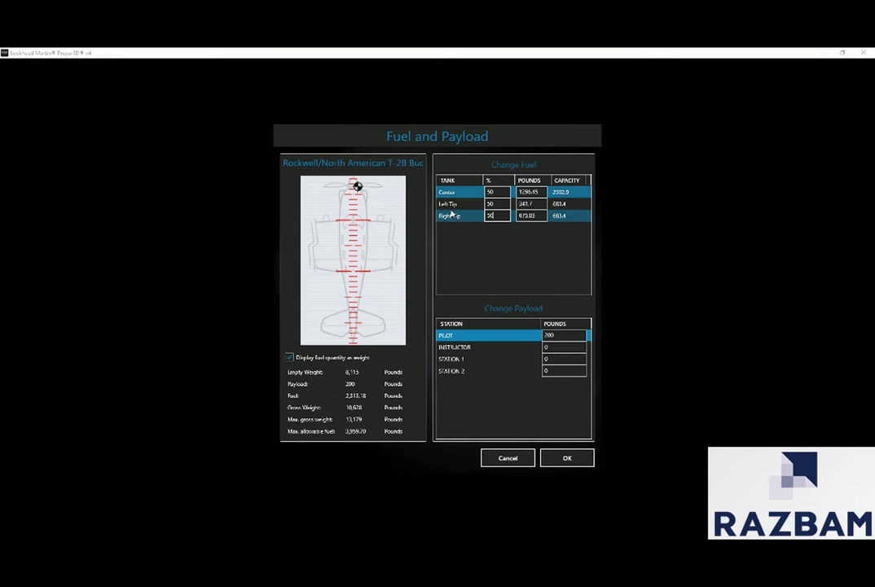
text(50)
click(567, 457)
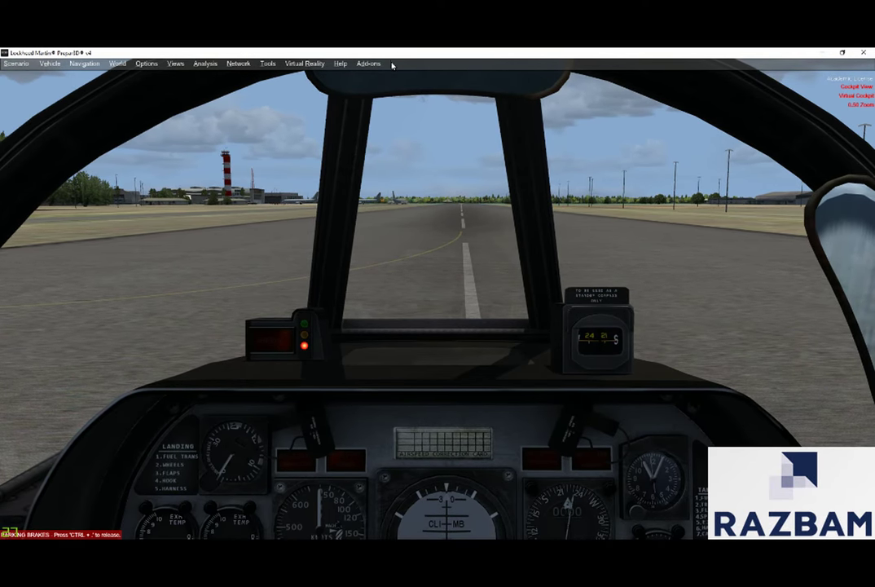
Spawn the AI Nimitz T45-CQ carrier (TACAN 39X) 10 nm ahead
click(367, 63)
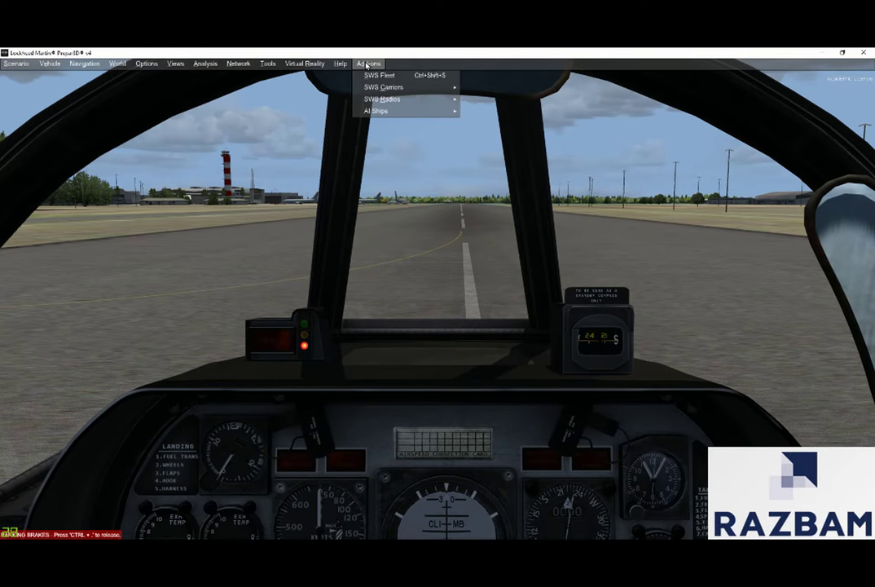
mouse_move(379, 112)
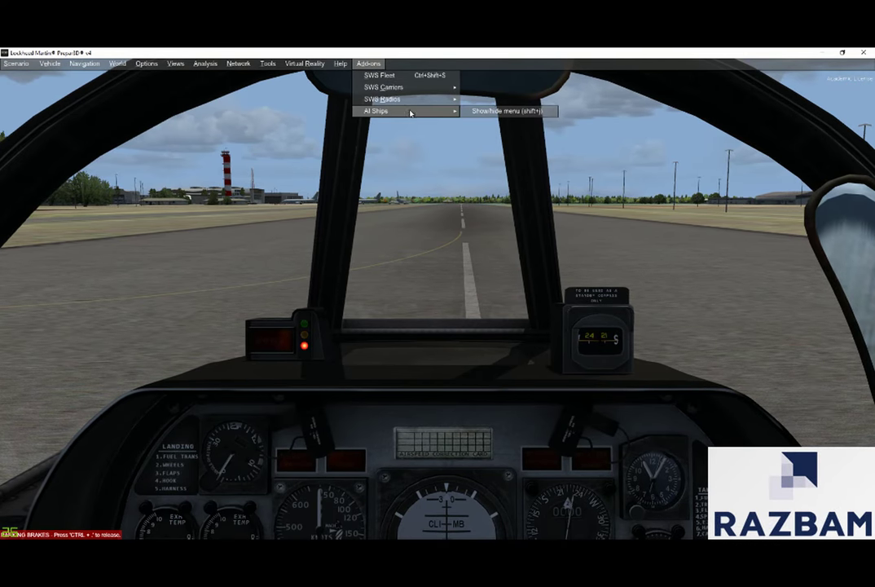
click(491, 111)
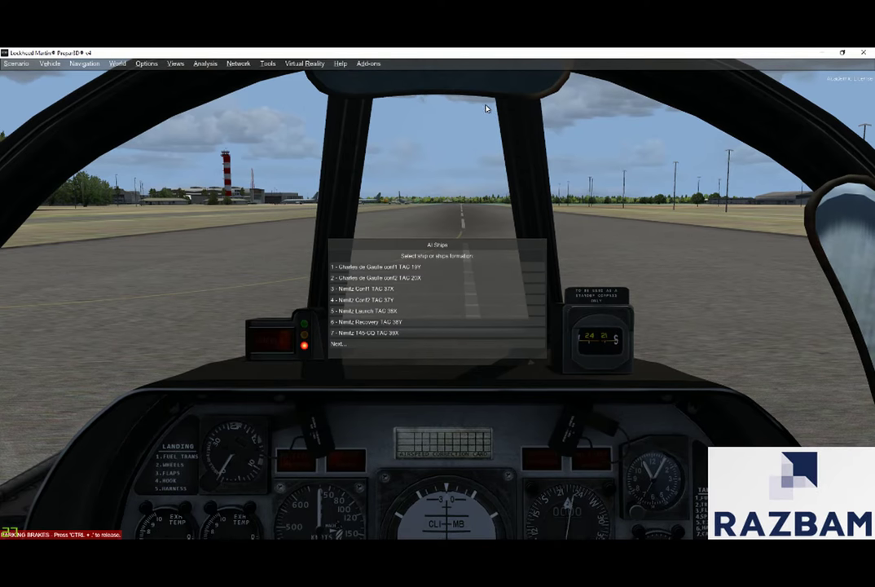
click(369, 334)
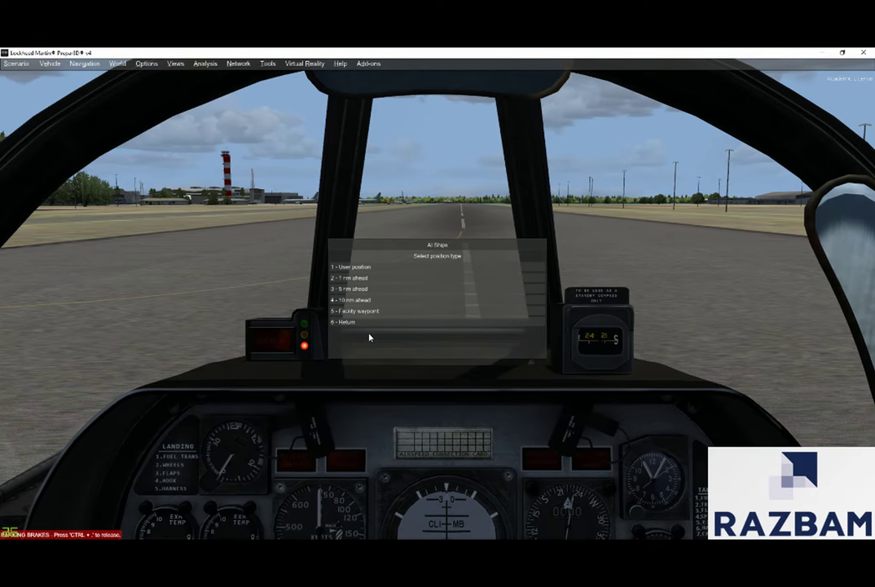
click(356, 302)
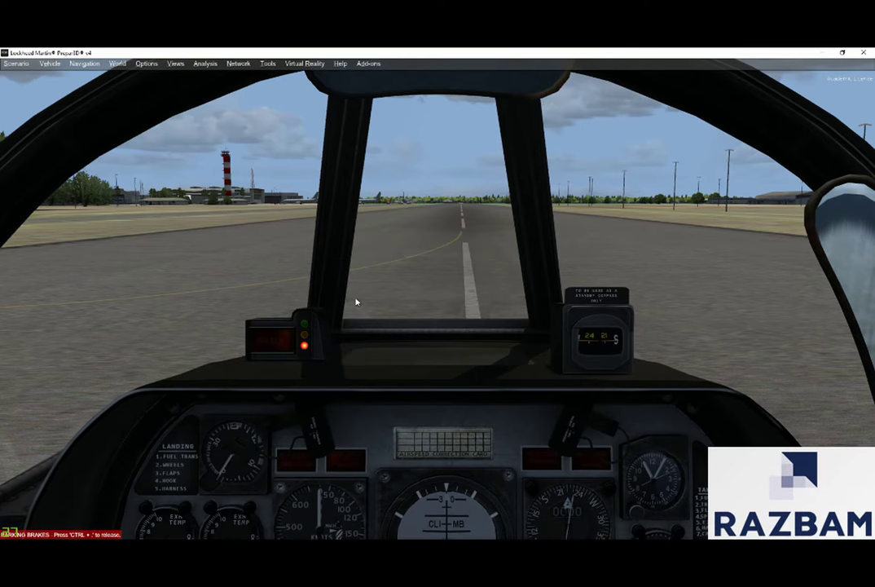
Order the AI carrier fleet to sail forward (1 - Forward)
click(369, 64)
mouse_move(383, 110)
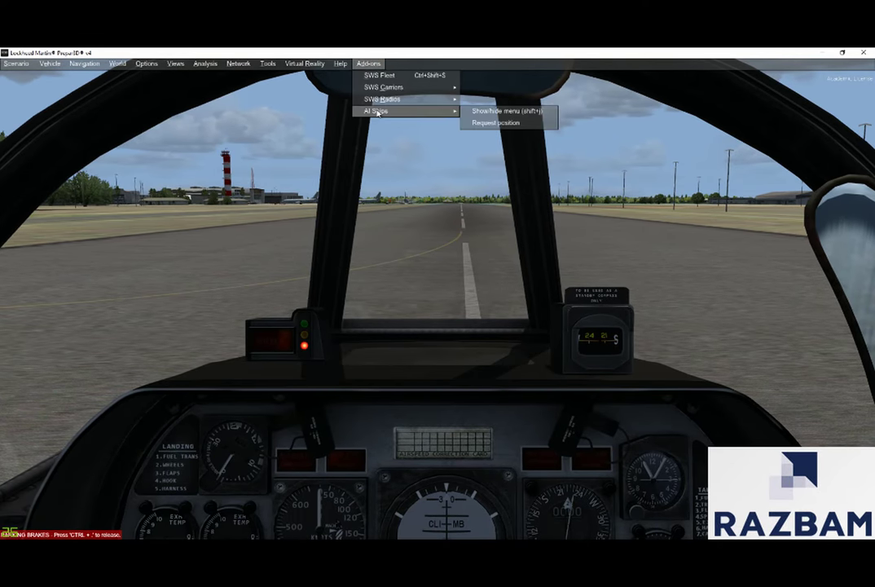
click(466, 113)
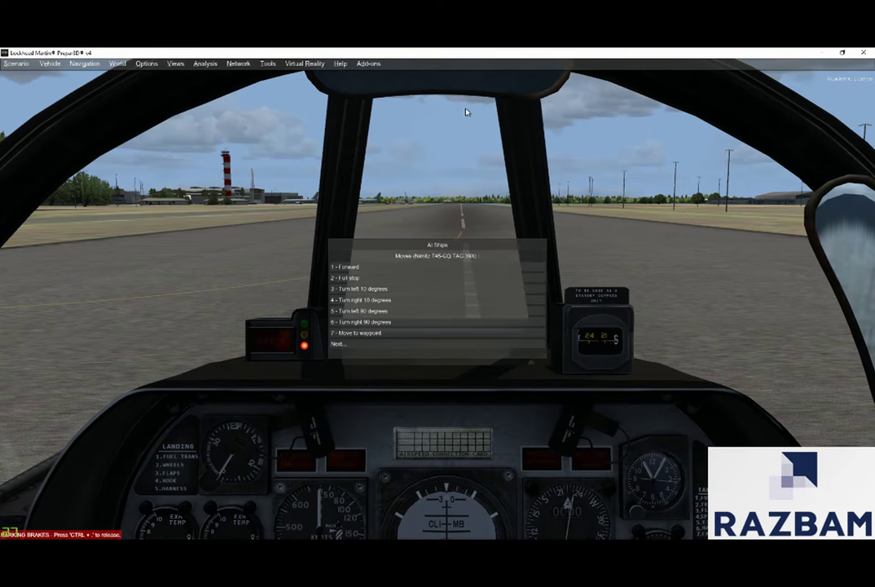
click(354, 269)
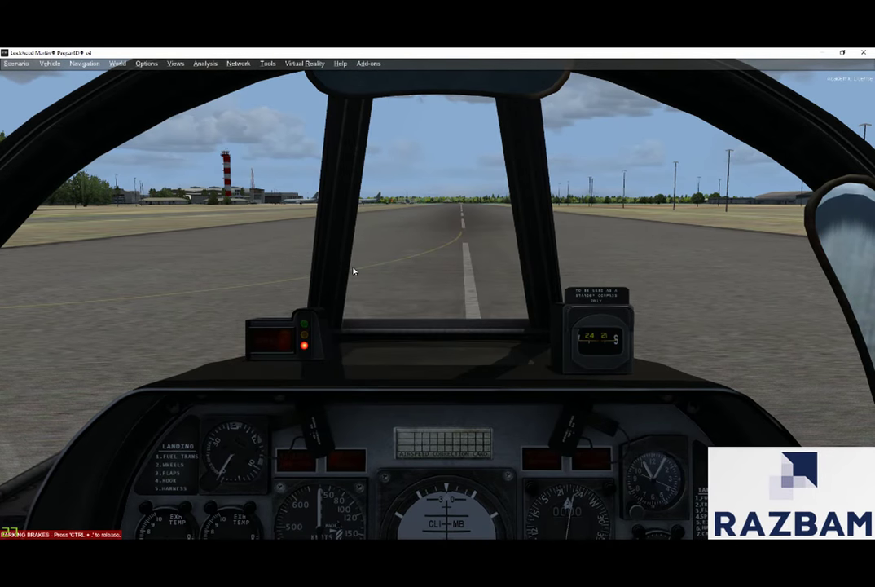
Request the fleet position (9.60 NM, course 219.0) and show the RFN Carrier Gauge
click(369, 63)
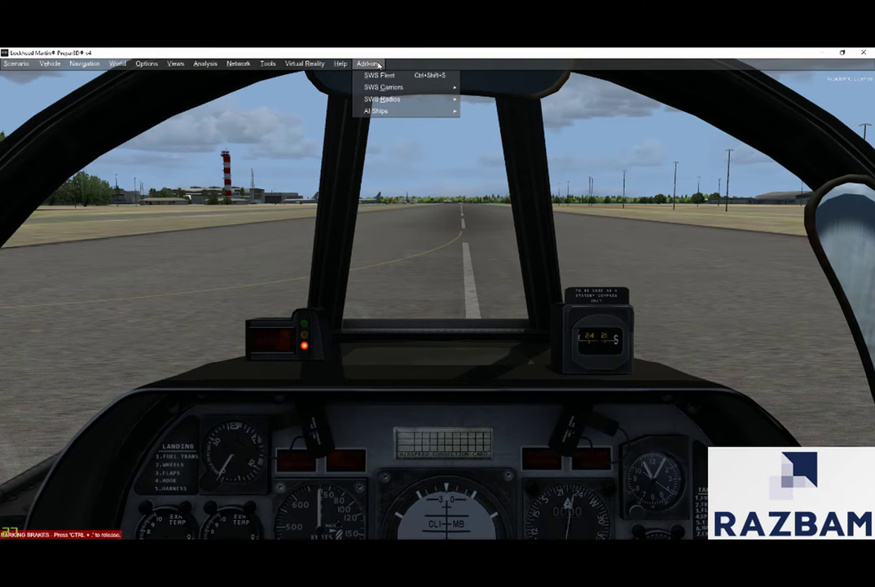
mouse_move(380, 111)
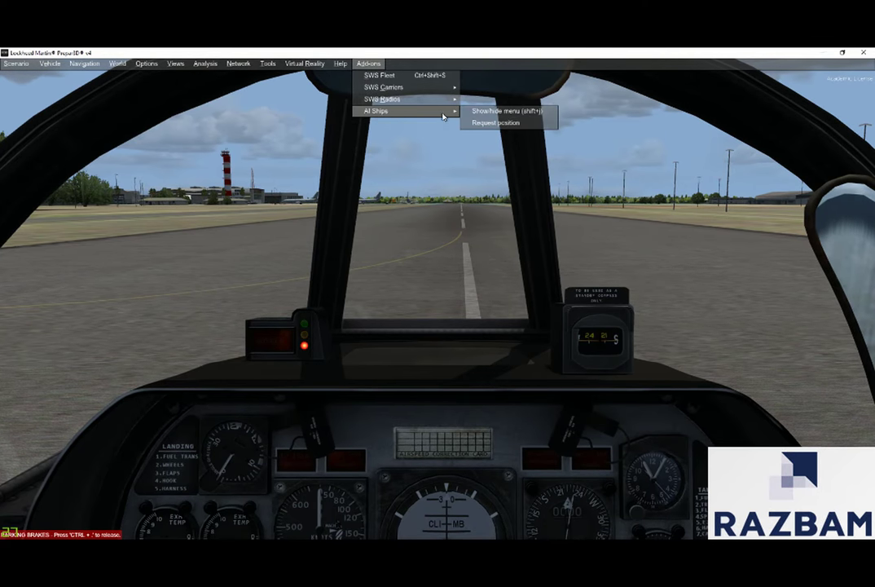
click(476, 122)
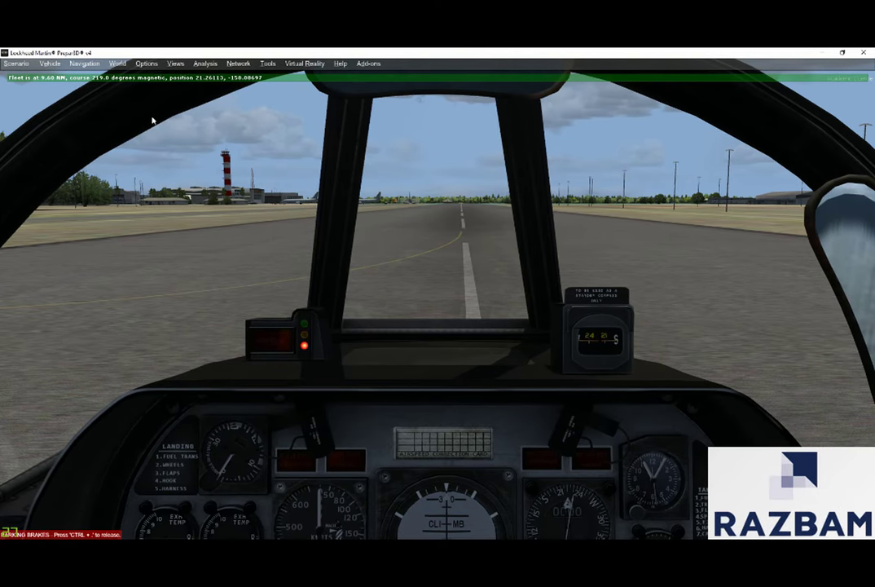
key(shift+2)
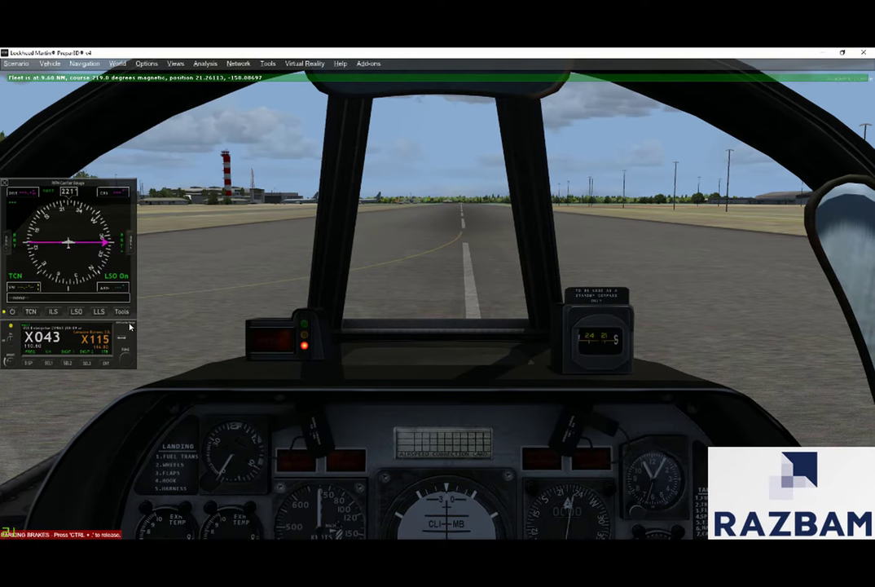
Switch the gauge's TACAN display to frequencies and dial the standby frequency to 110.20
click(67, 365)
click(29, 364)
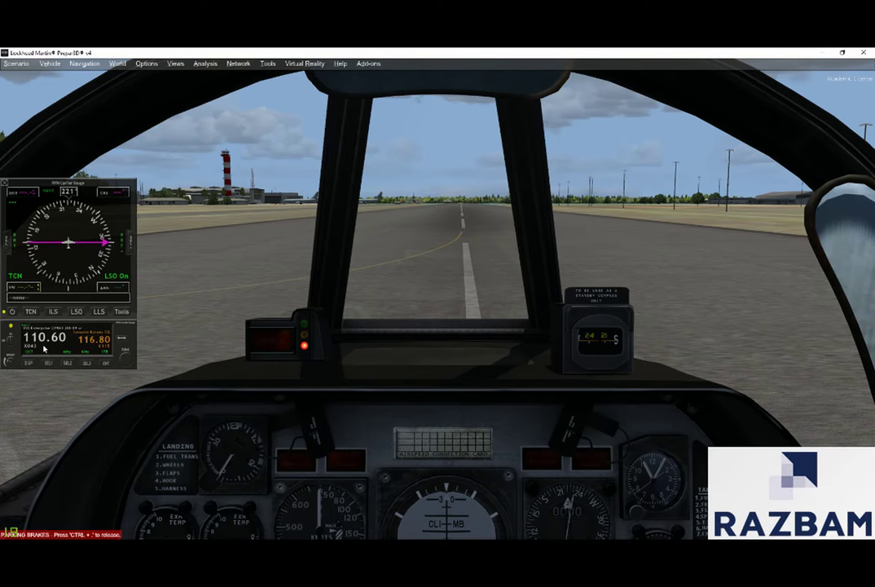
click(68, 365)
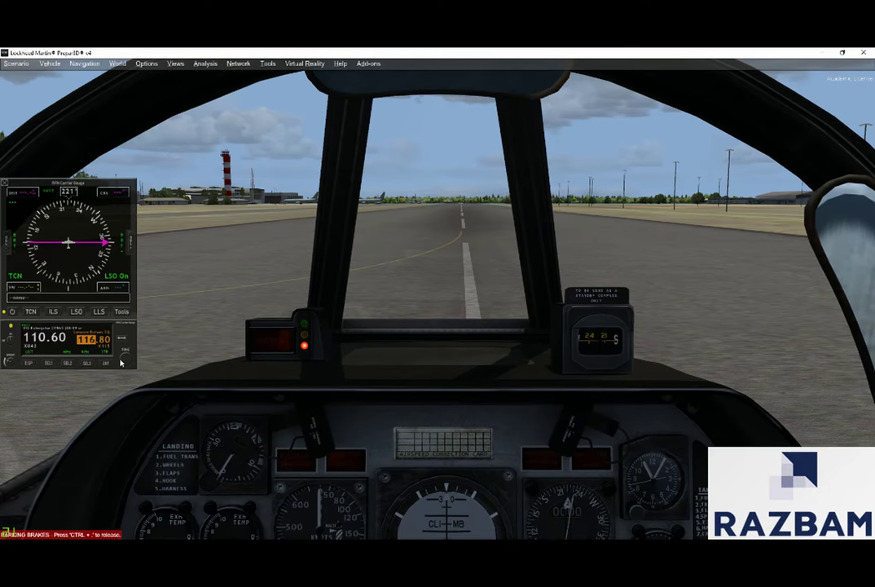
scroll(126, 360, down, 1)
scroll(127, 360, down, 1)
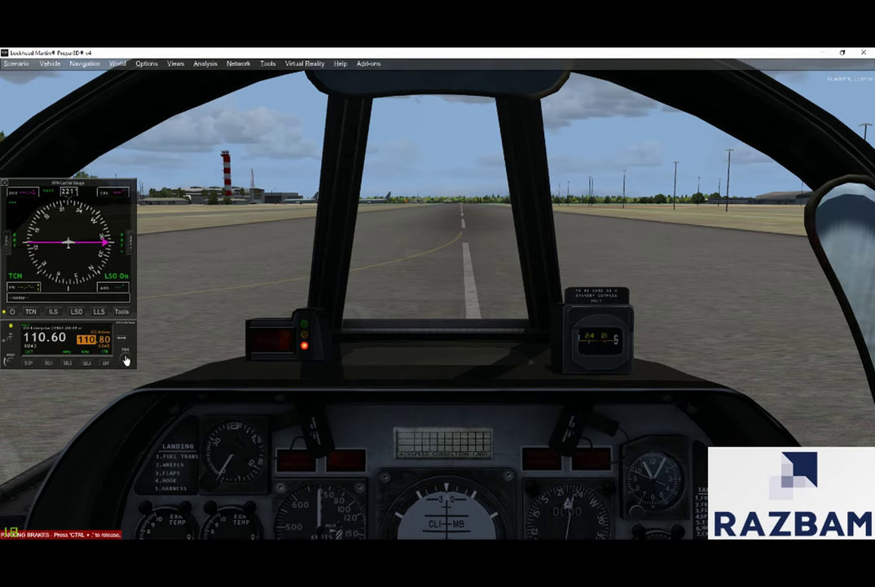
click(126, 360)
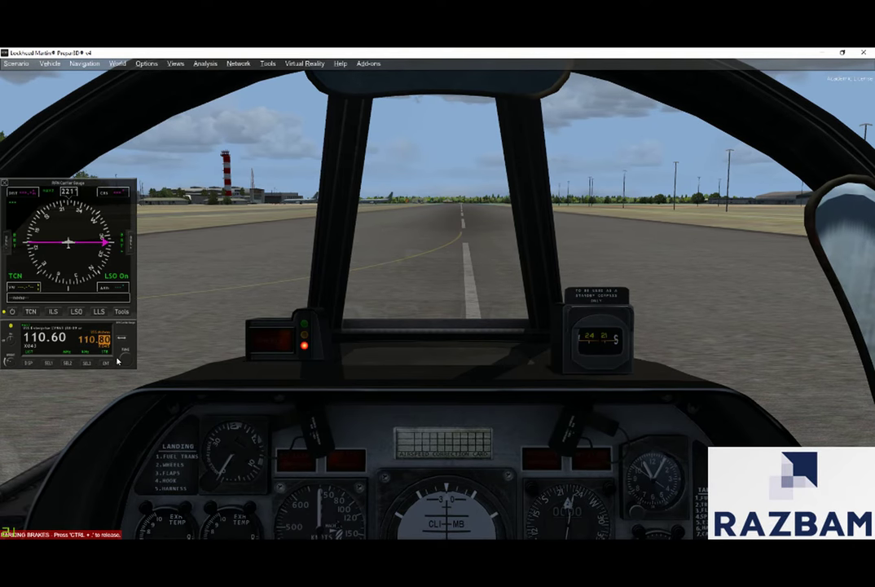
scroll(127, 362, up, 4)
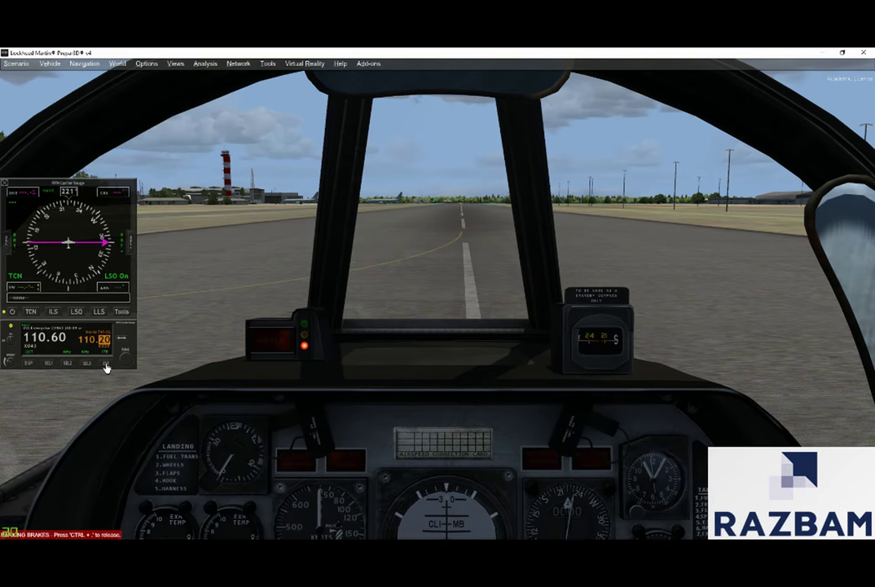
Make 110.20 the active TACAN frequency, move the gauge higher, and release the parking brakes
click(106, 368)
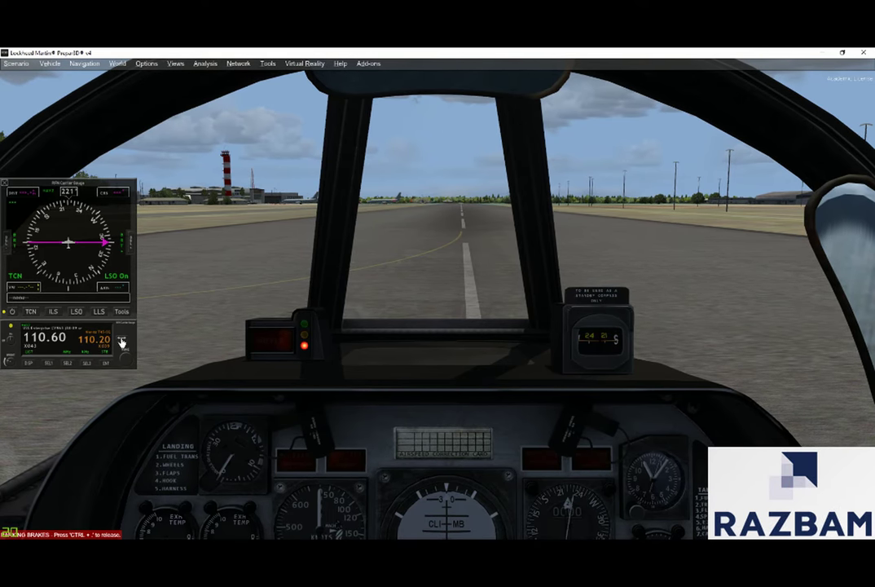
click(121, 343)
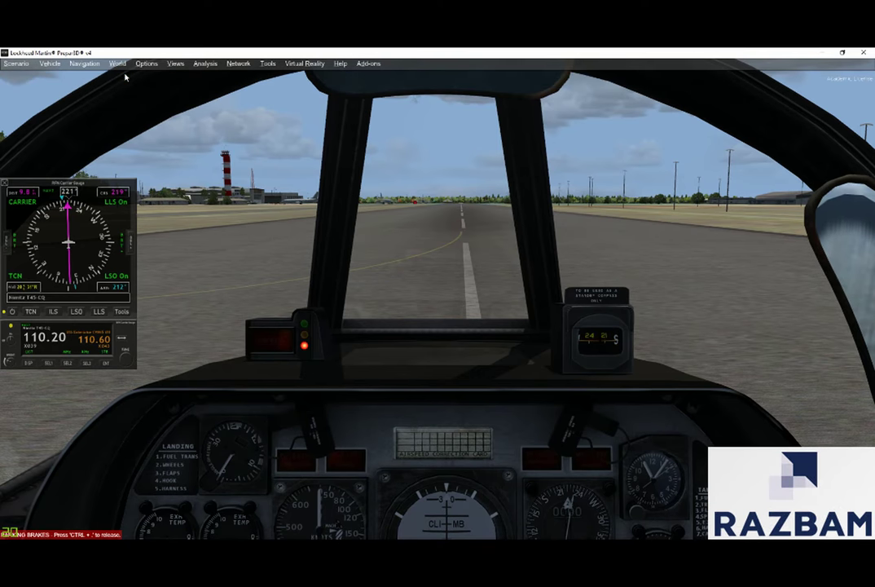
drag(92, 188, 92, 82)
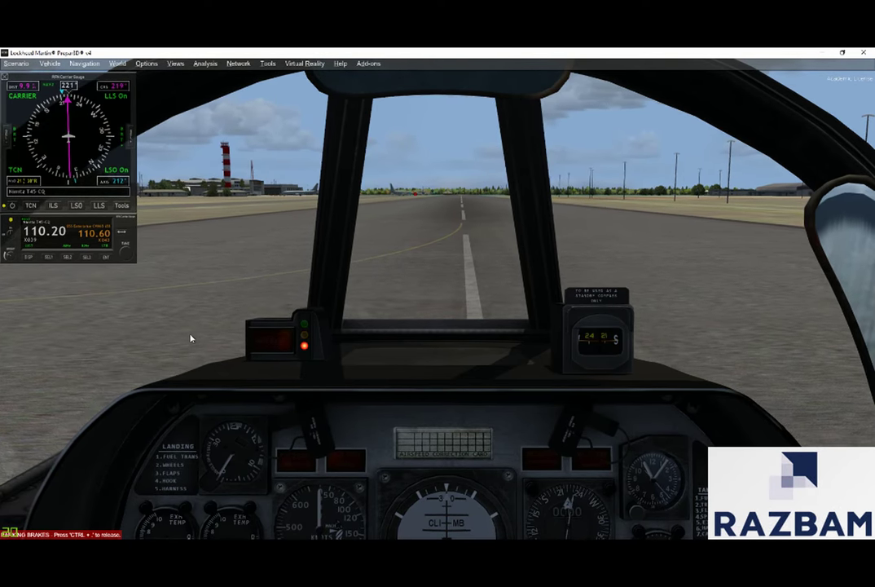
key(ctrl+period)
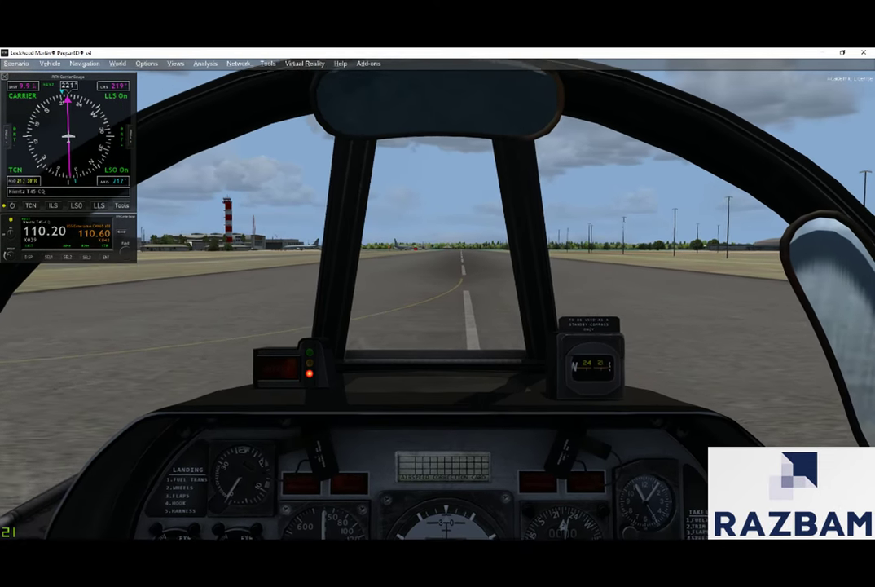